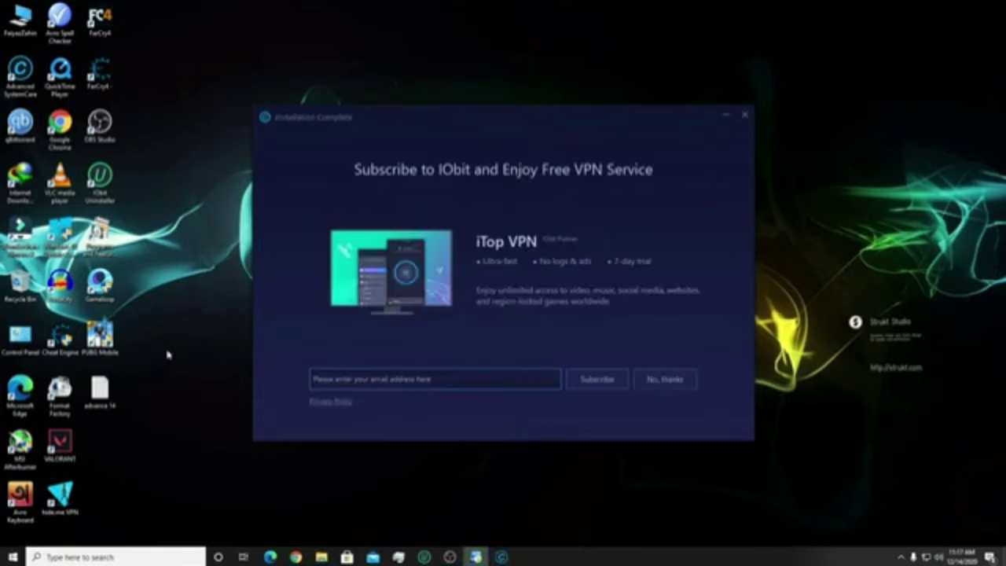
Decline the IObit subscription offer and finish the Advanced SystemCare installation so the program launches
{"action": "left_click", "coordinate": [661, 378]}
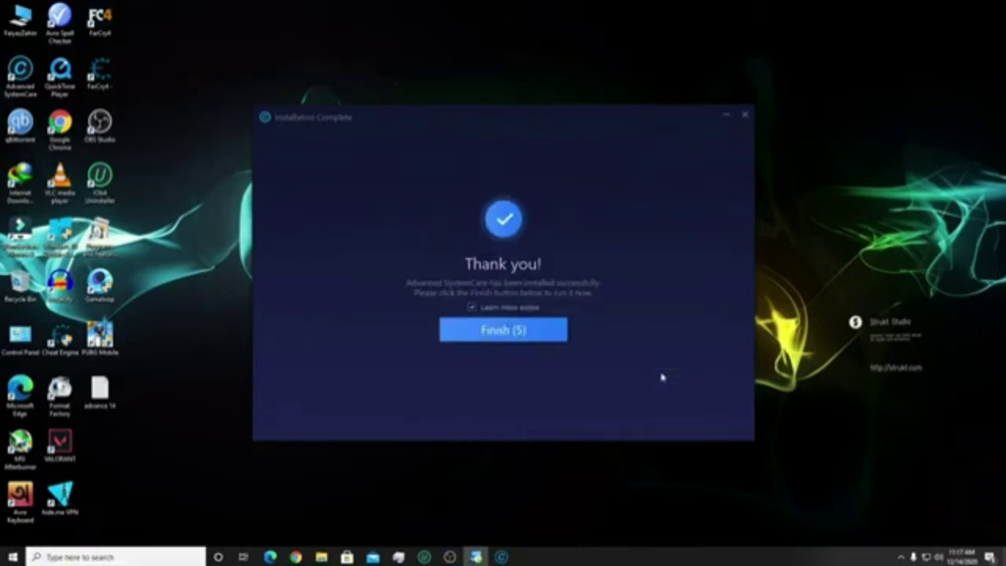
{"action": "left_click", "coordinate": [500, 331]}
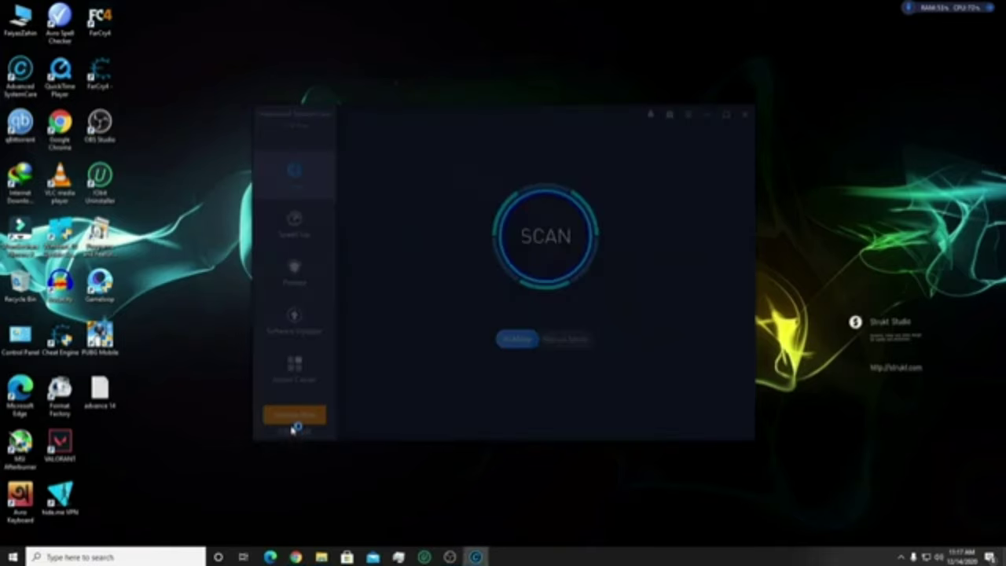
Open the Pro activation window and copy the license code from the "advance 14" text file on the desktop
{"action": "left_click", "coordinate": [293, 417]}
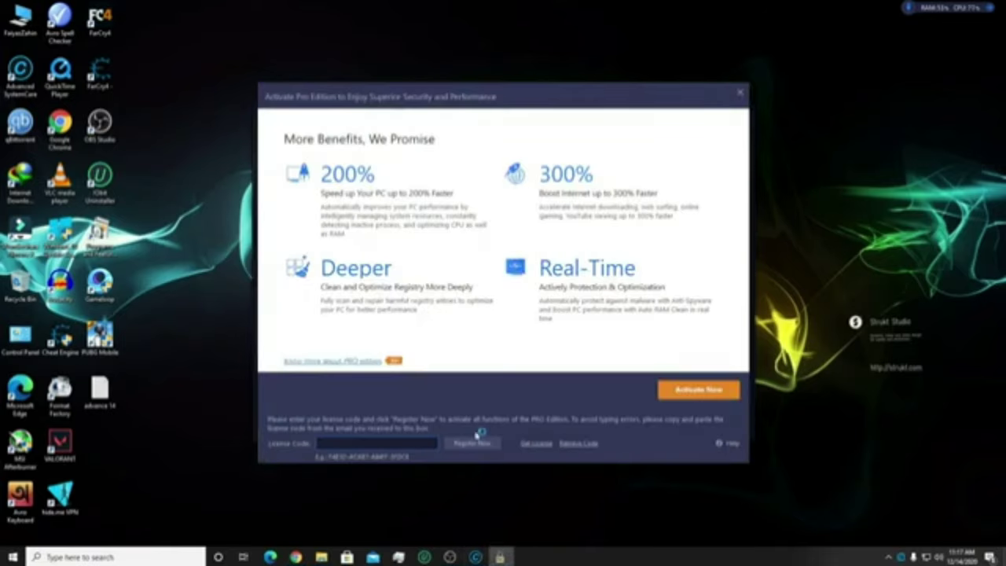
{"action": "double_click", "coordinate": [100, 389]}
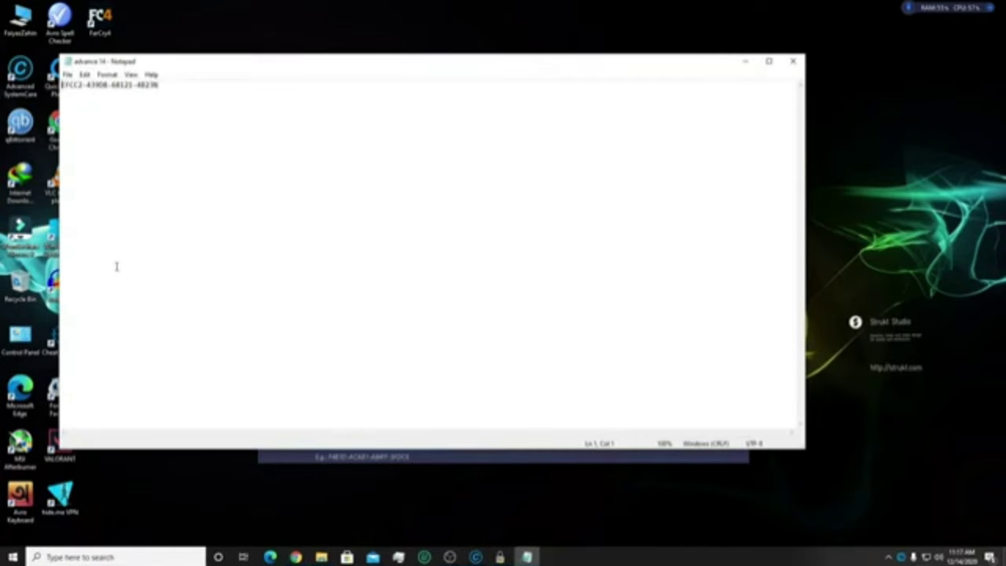
{"action": "left_click_drag", "start_coordinate": [160, 88], "coordinate": [62, 84]}
{"action": "key", "text": "ctrl+c"}
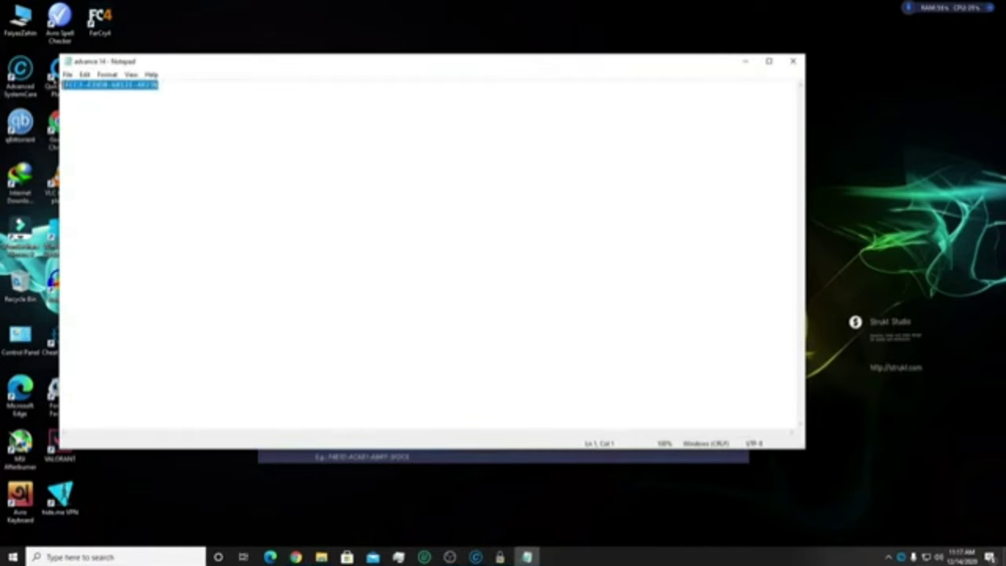
{"action": "left_click", "coordinate": [745, 61]}
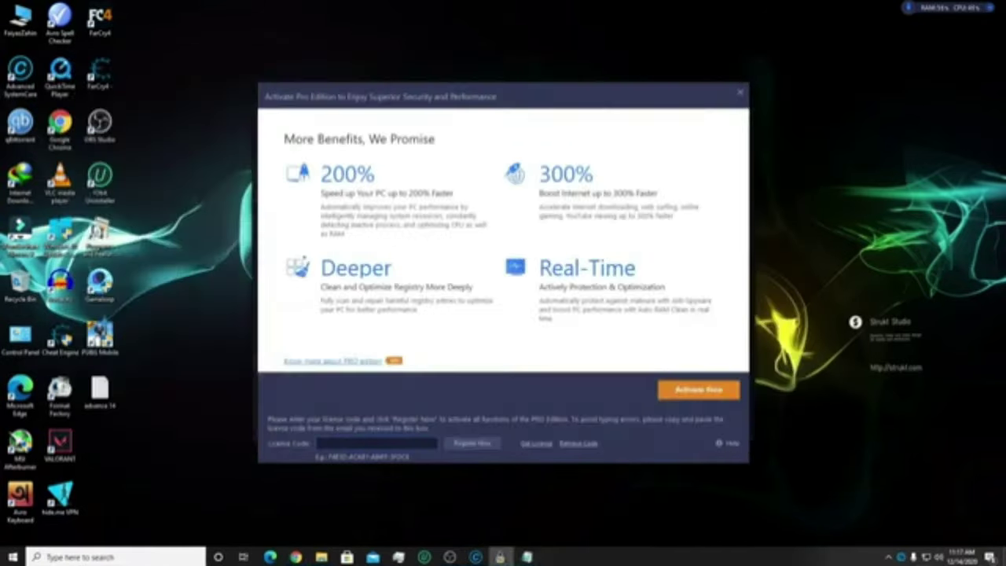
Try to register the Pro edition with the copied license code, then dismiss the message and close the activation window
{"action": "right_click", "coordinate": [360, 443]}
{"action": "left_click", "coordinate": [385, 342]}
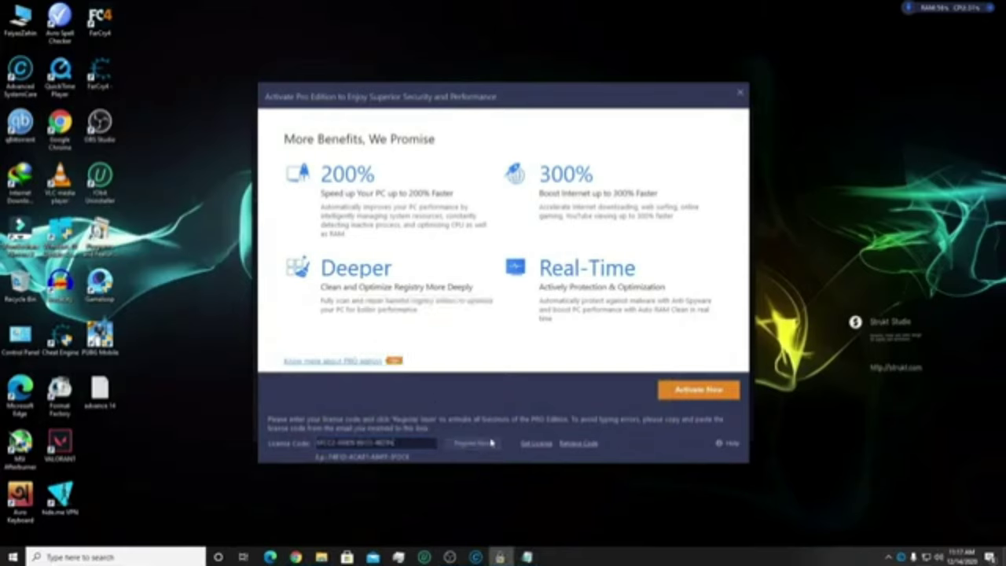
{"action": "left_click", "coordinate": [492, 444]}
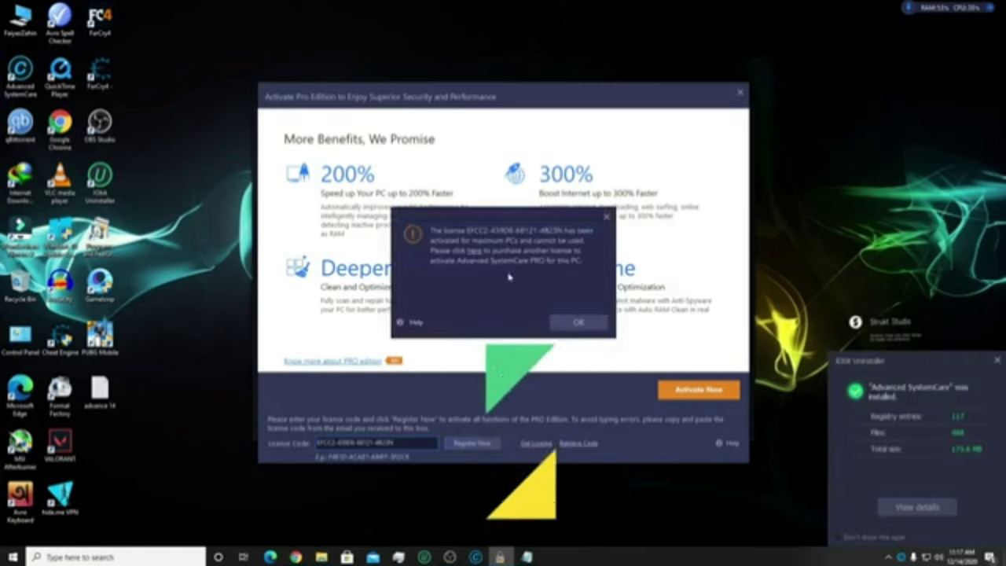
{"action": "left_click", "coordinate": [579, 323]}
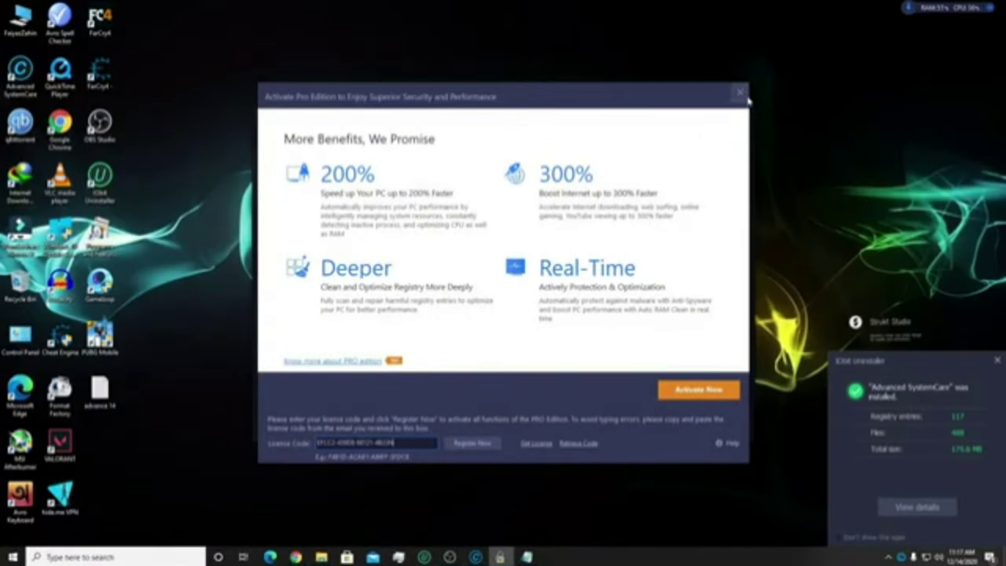
{"action": "left_click", "coordinate": [740, 93]}
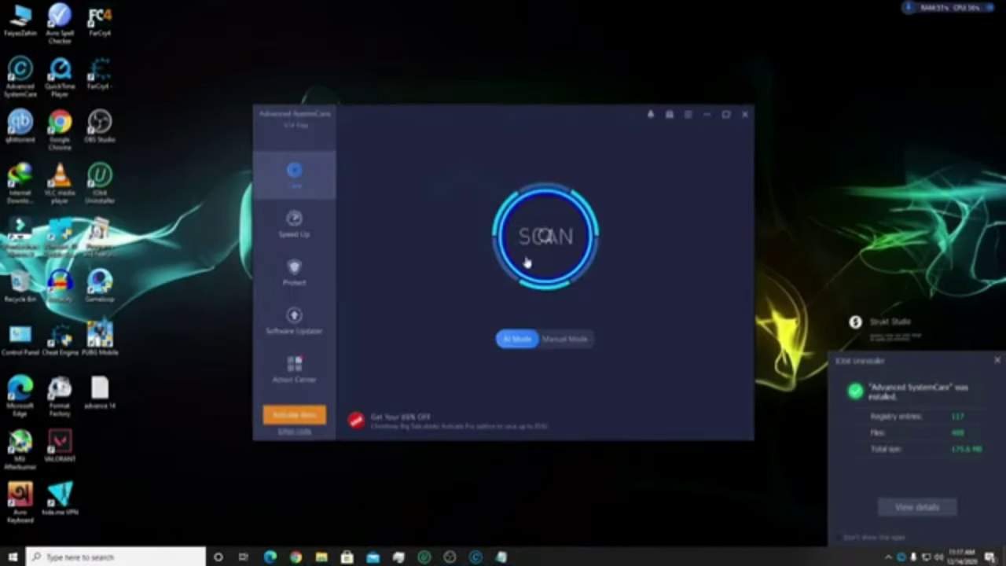
Close Advanced SystemCare and exit its background program, declining to cancel loading its service at Windows startup, and dismiss its notification
{"action": "left_click", "coordinate": [746, 117]}
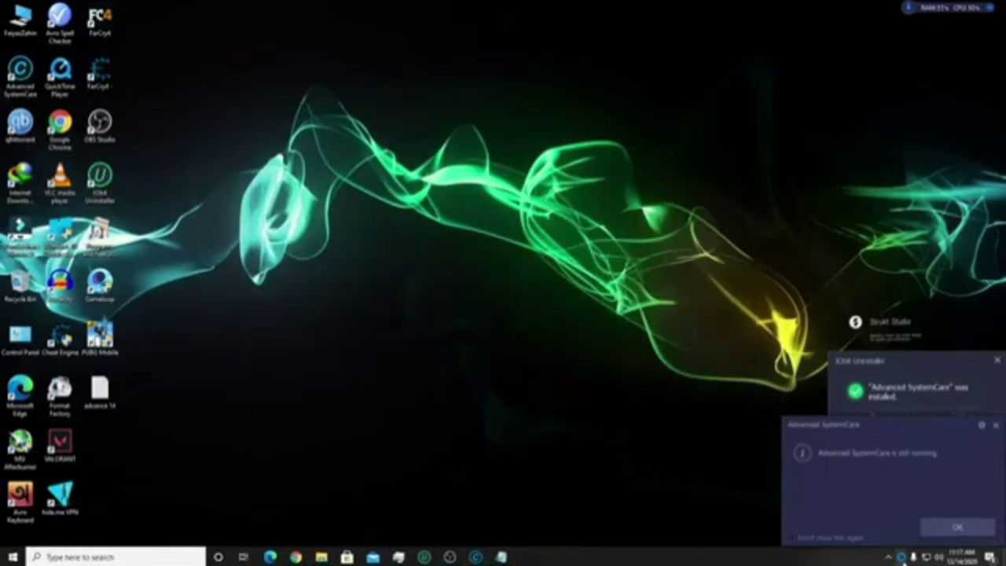
{"action": "right_click", "coordinate": [903, 558]}
{"action": "left_click", "coordinate": [810, 541]}
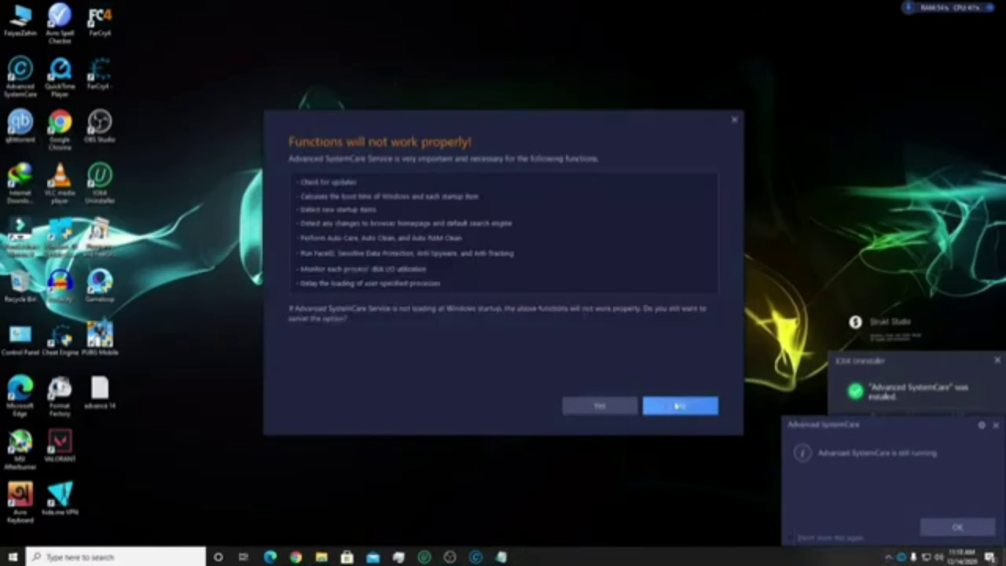
{"action": "left_click", "coordinate": [679, 406]}
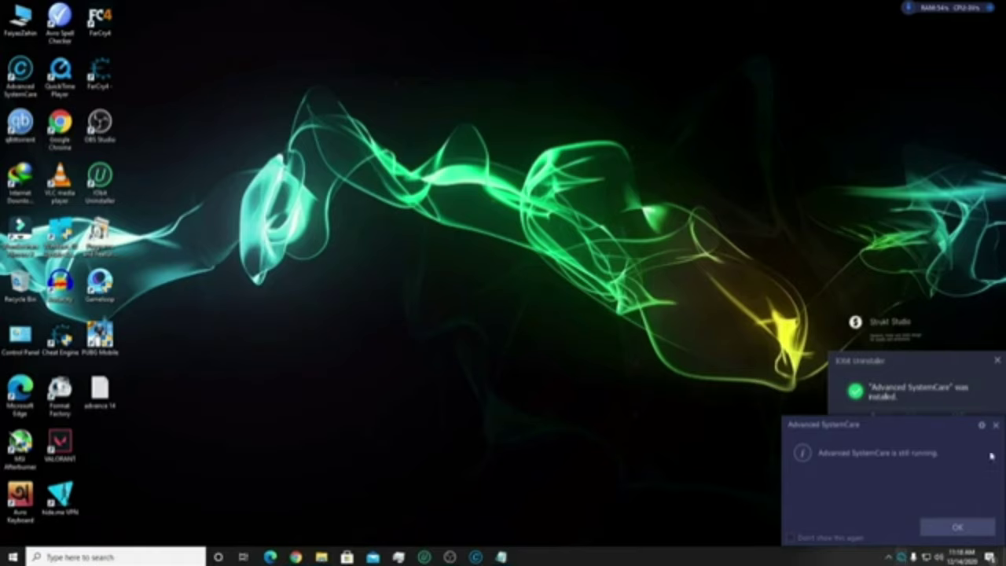
{"action": "left_click", "coordinate": [997, 426]}
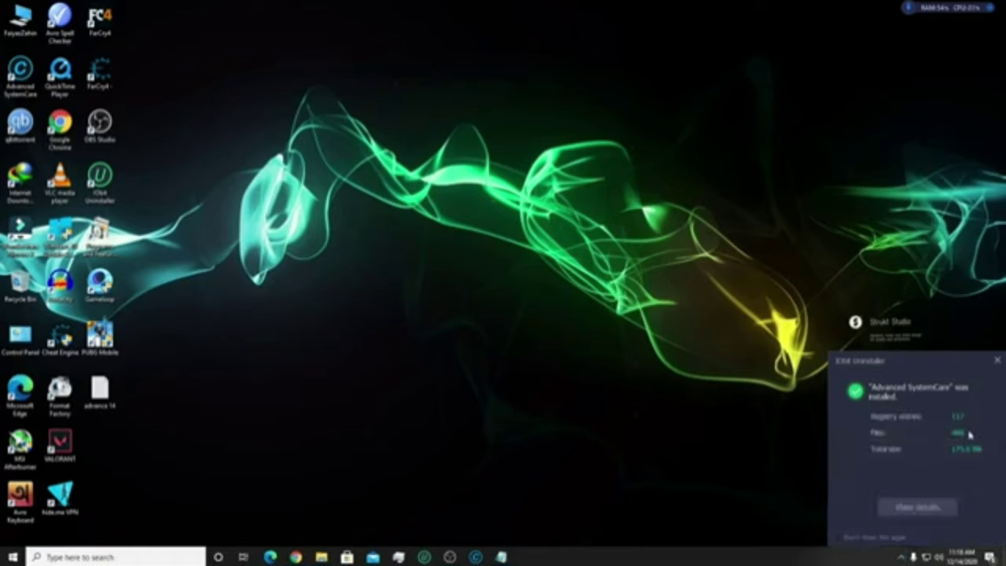
{"action": "left_click", "coordinate": [901, 557]}
{"action": "right_click", "coordinate": [922, 536]}
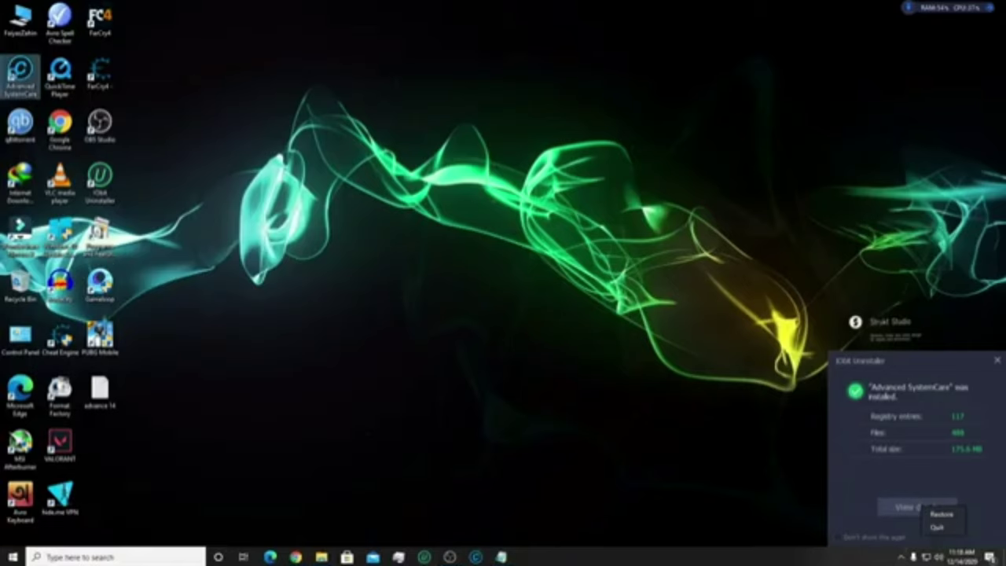
Open the Advanced SystemCare shortcut's file location and copy all four files from the downloaded Crack folder
{"action": "right_click", "coordinate": [15, 77]}
{"action": "left_click", "coordinate": [67, 130]}
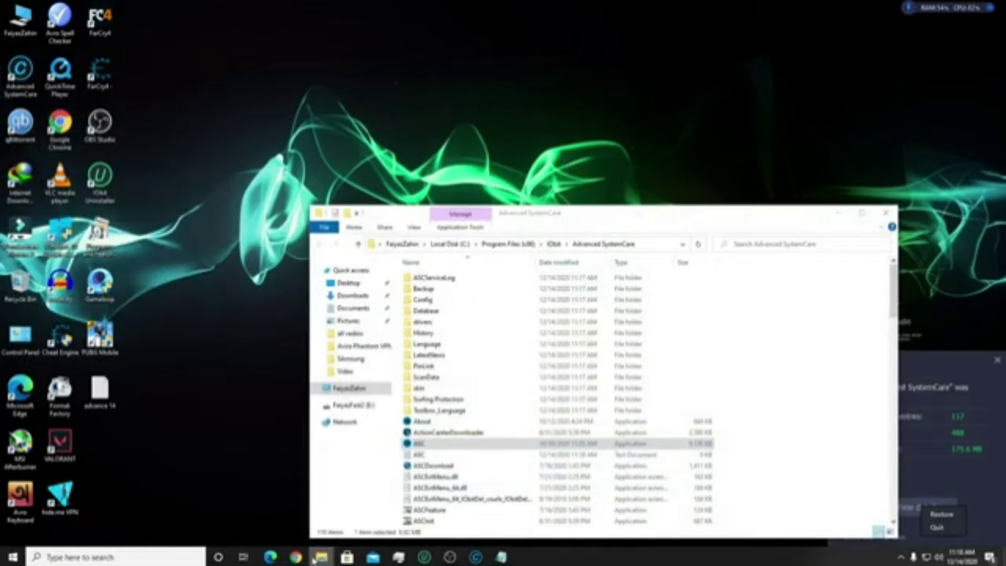
{"action": "mouse_move", "coordinate": [321, 557]}
{"action": "left_click", "coordinate": [257, 512]}
{"action": "left_click", "coordinate": [389, 284]}
{"action": "left_click_drag", "start_coordinate": [404, 316], "coordinate": [403, 250]}
{"action": "right_click", "coordinate": [403, 251]}
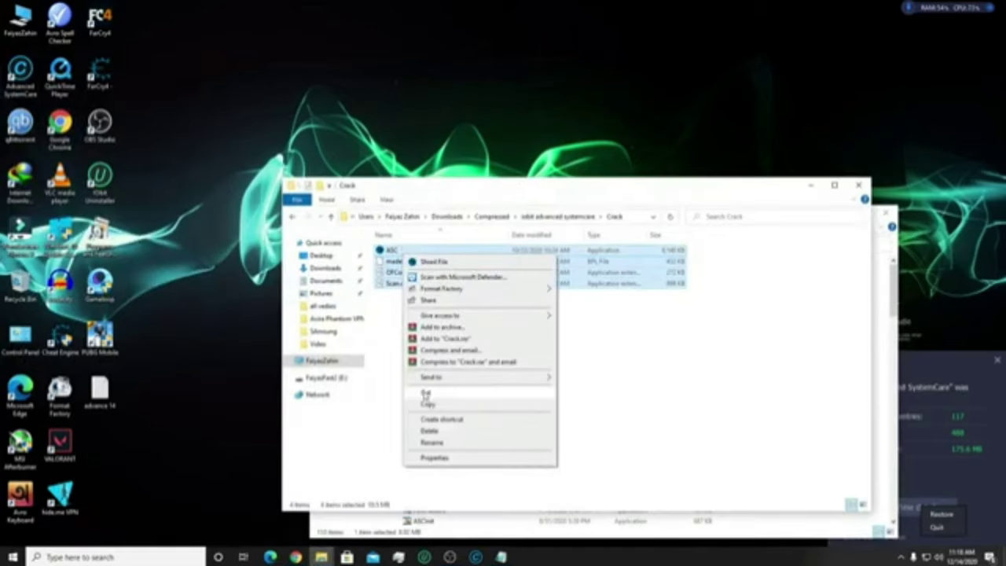
{"action": "left_click", "coordinate": [428, 402]}
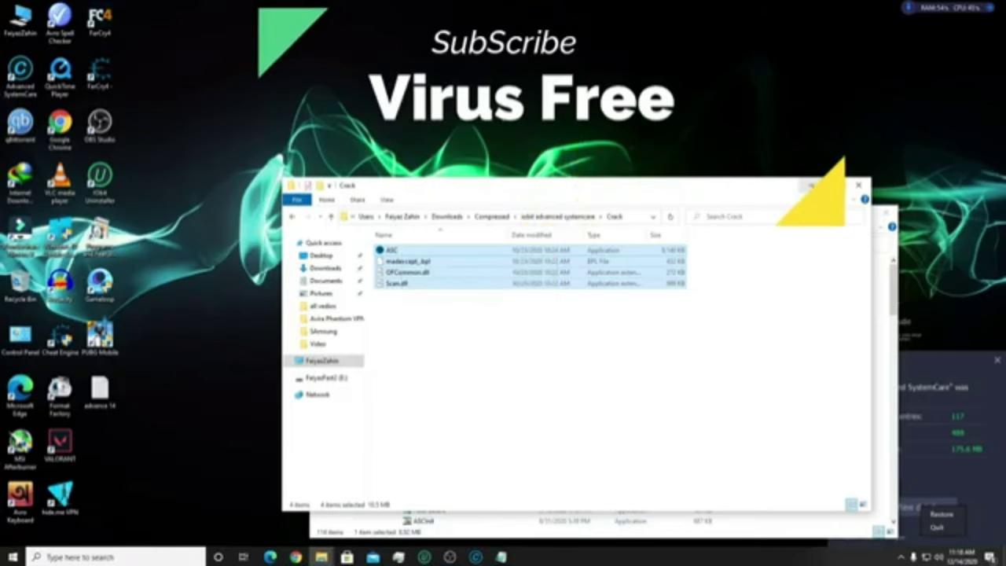
Paste the copied files into the Advanced SystemCare installation folder, replacing the existing ones, and retry the copy
{"action": "key", "text": "alt+Tab"}
{"action": "right_click", "coordinate": [822, 343]}
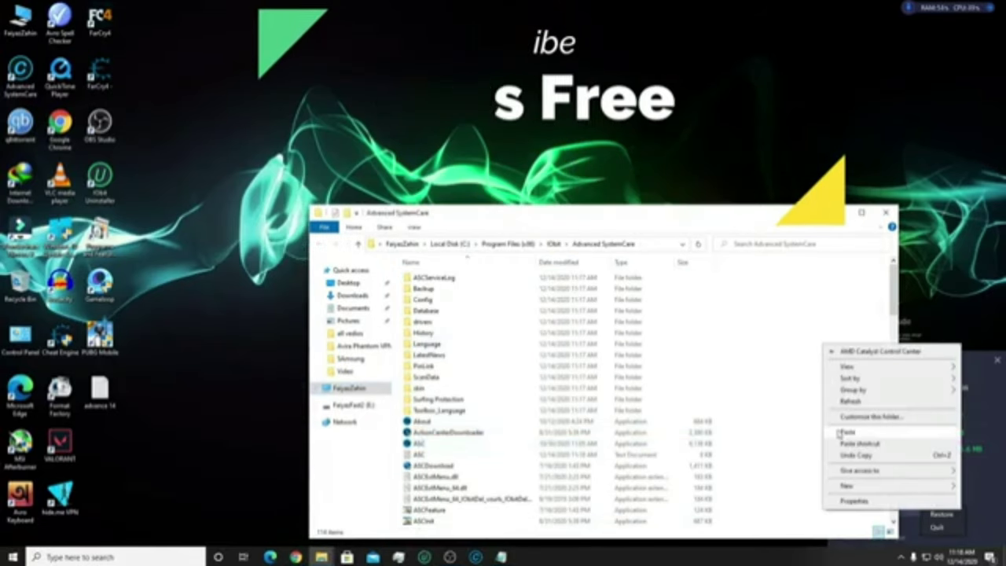
{"action": "left_click", "coordinate": [851, 434]}
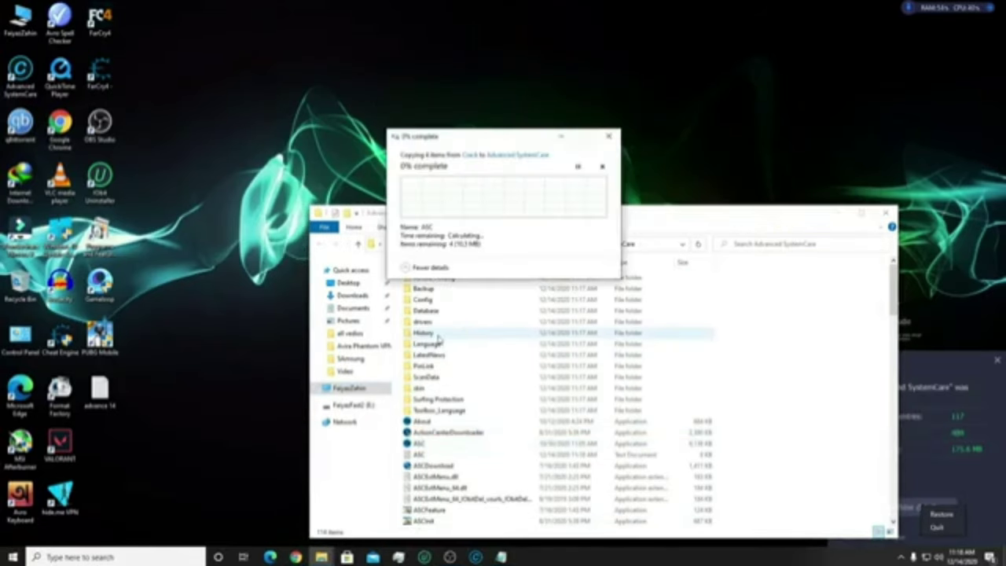
{"action": "left_click", "coordinate": [431, 194]}
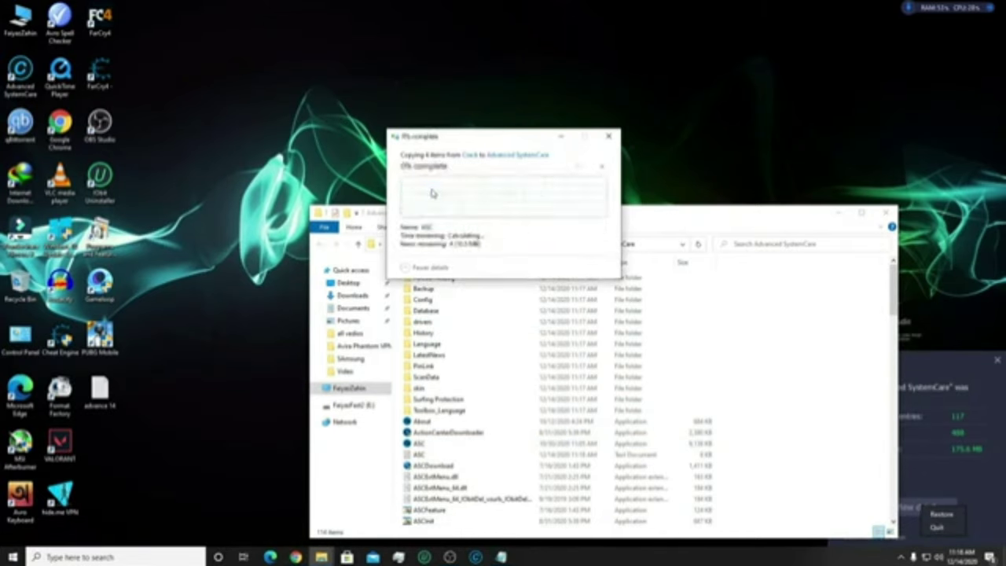
{"action": "left_click", "coordinate": [474, 225]}
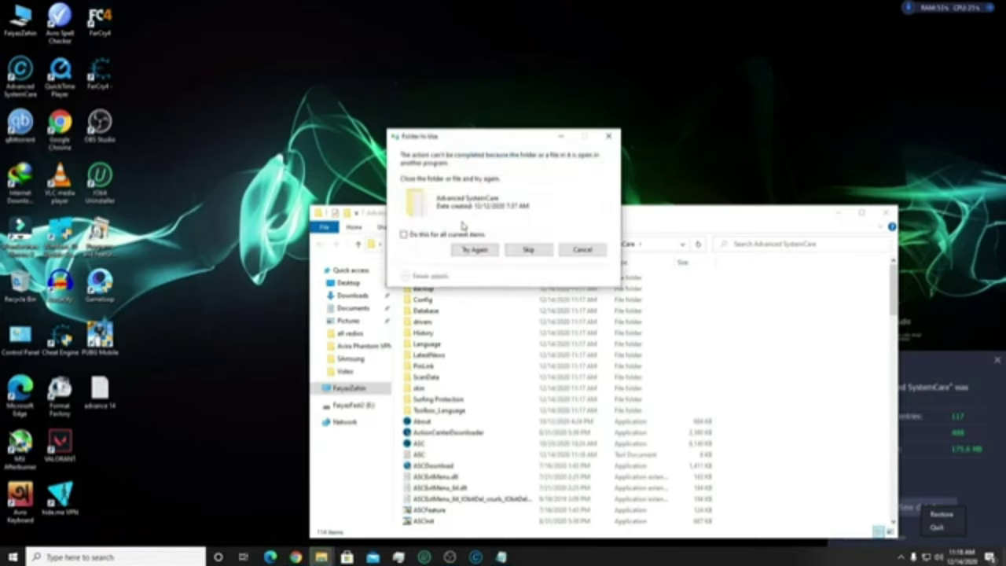
{"action": "left_click", "coordinate": [474, 250]}
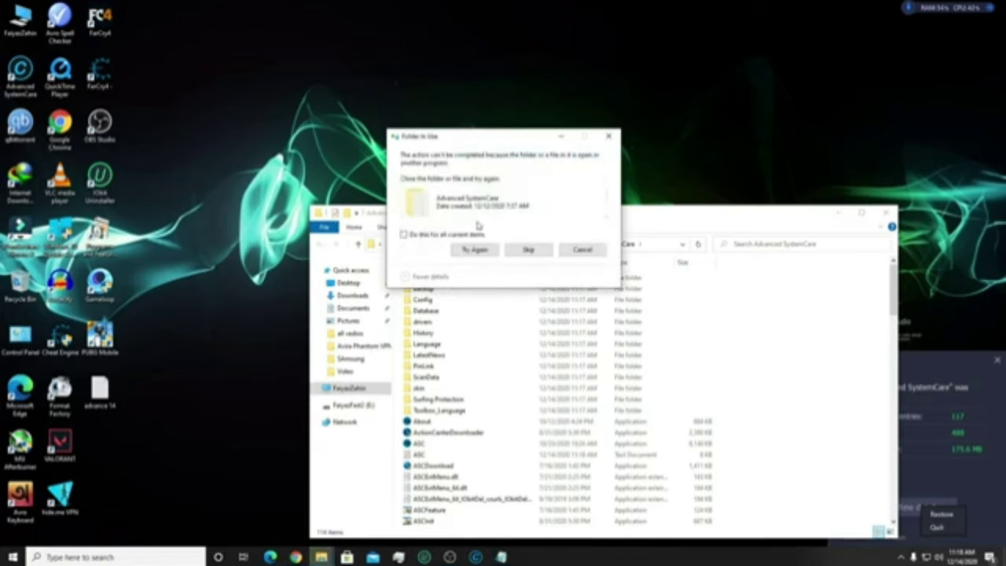
Switch to Task Manager and end the Advanced SystemCare Auto Up... background process
{"action": "left_click", "coordinate": [399, 557]}
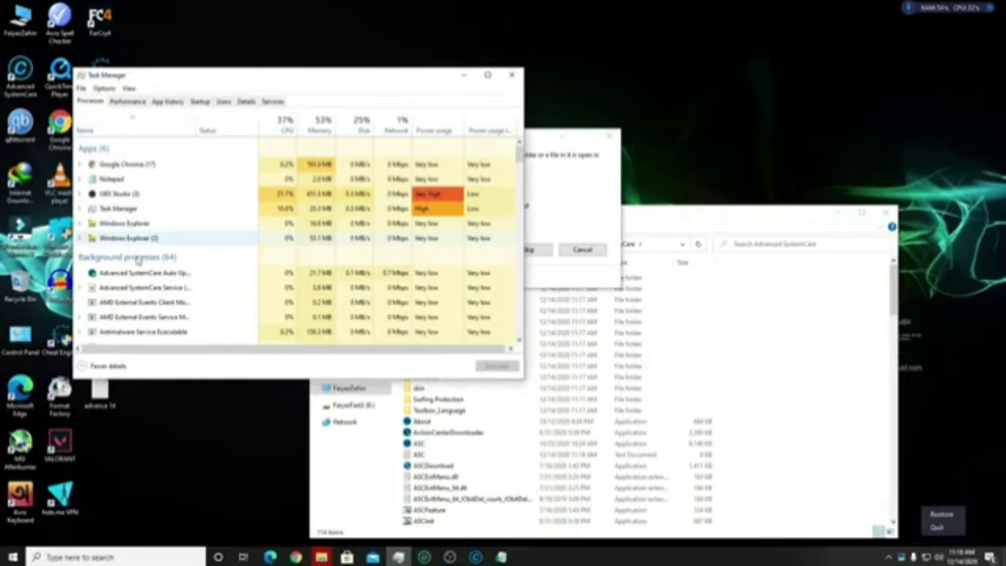
{"action": "right_click", "coordinate": [126, 272]}
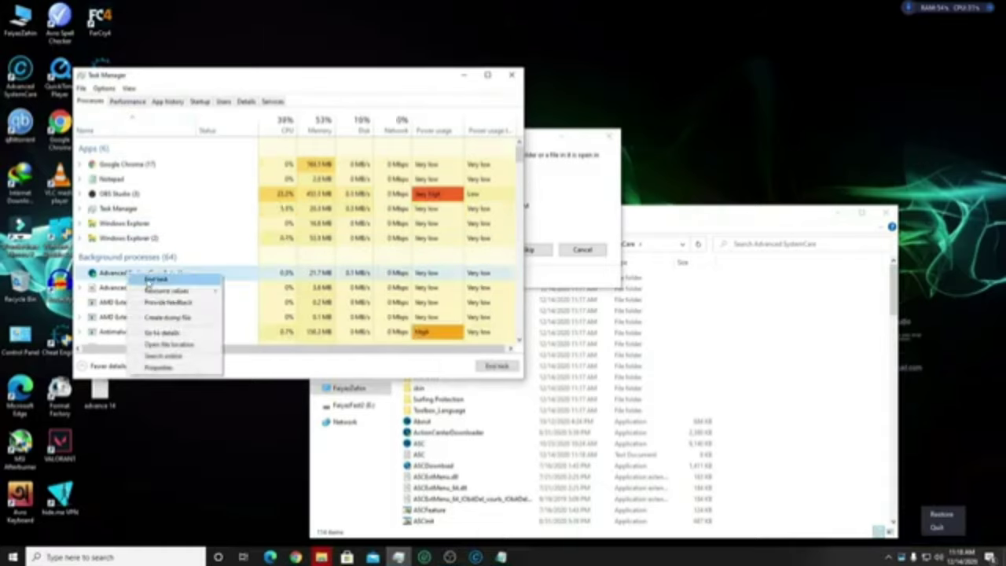
{"action": "left_click", "coordinate": [156, 280]}
End the Performance Monitor (32 bit) background process, check the remaining processes, and close Task Manager
{"action": "scroll", "coordinate": [146, 287], "scroll_direction": "down", "scroll_amount": 1}
{"action": "scroll", "coordinate": [145, 287], "scroll_direction": "down", "scroll_amount": 3}
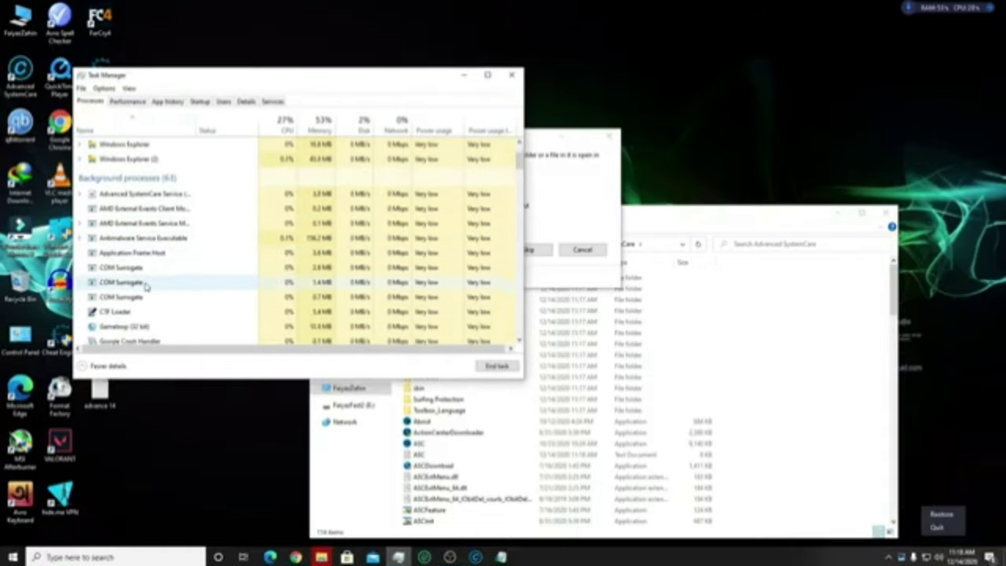
{"action": "scroll", "coordinate": [142, 290], "scroll_direction": "down", "scroll_amount": 2}
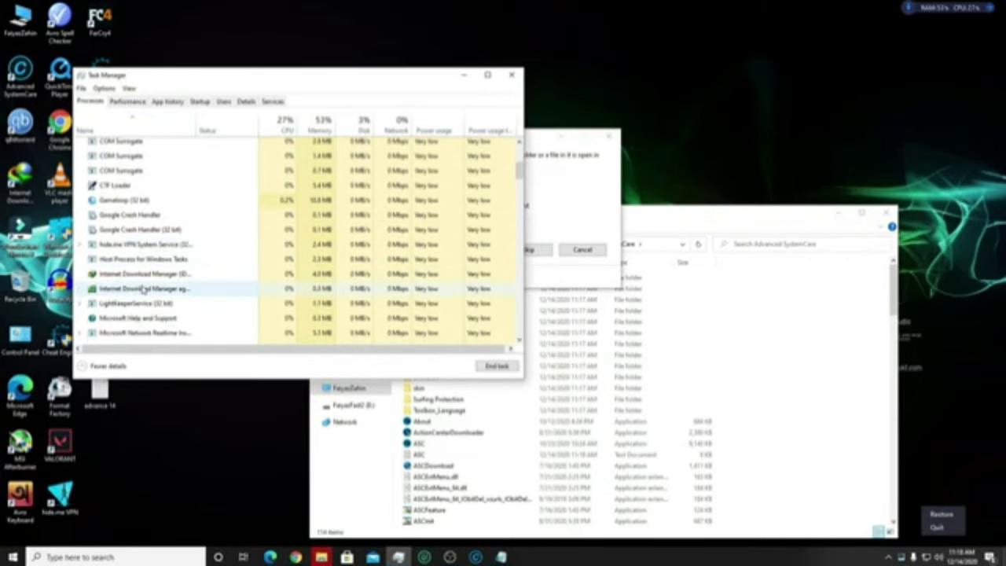
{"action": "scroll", "coordinate": [130, 292], "scroll_direction": "down", "scroll_amount": 4}
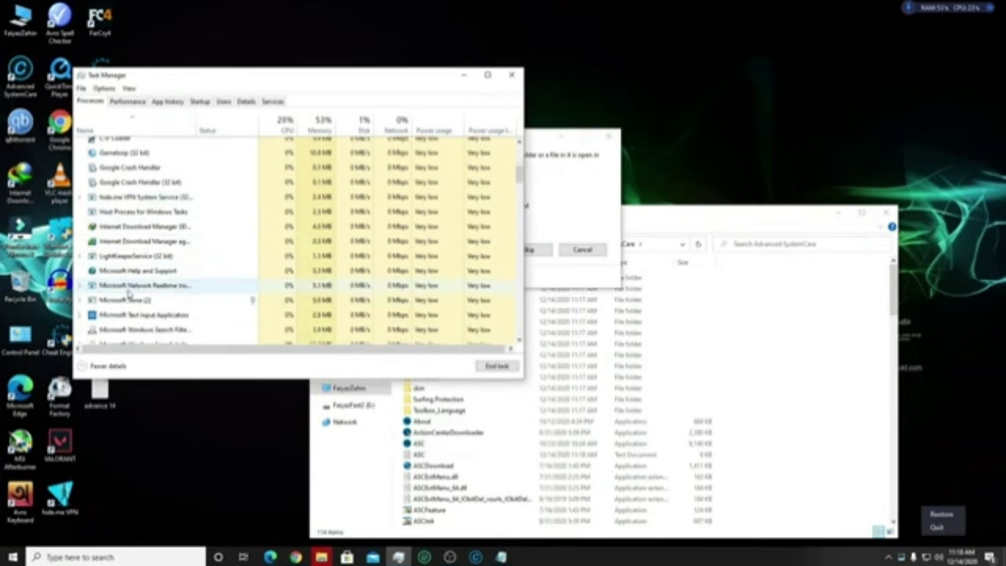
{"action": "scroll", "coordinate": [129, 292], "scroll_direction": "down", "scroll_amount": 1}
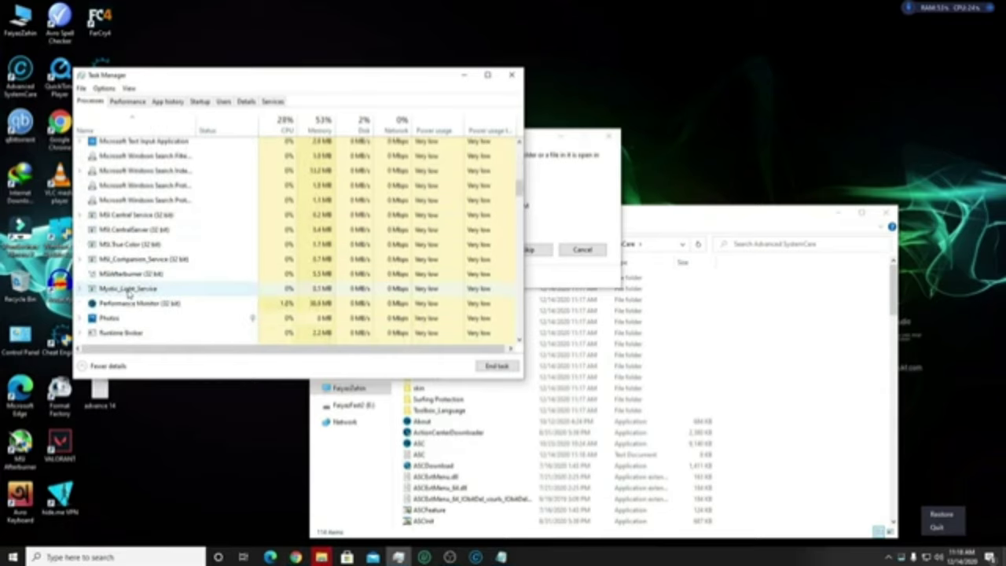
{"action": "right_click", "coordinate": [134, 304]}
{"action": "left_click", "coordinate": [142, 307]}
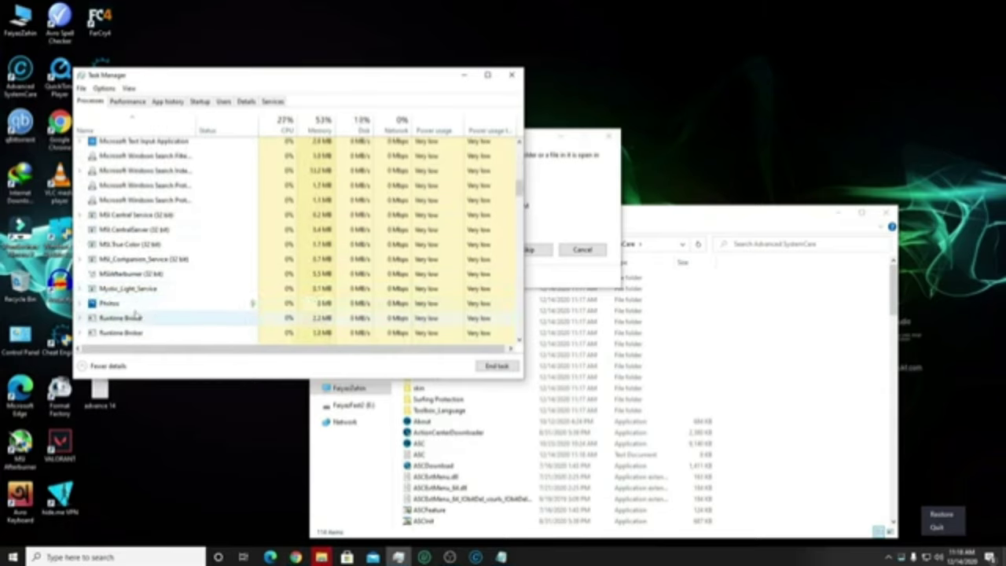
{"action": "scroll", "coordinate": [136, 310], "scroll_direction": "down", "scroll_amount": 4}
{"action": "scroll", "coordinate": [136, 312], "scroll_direction": "down", "scroll_amount": 4}
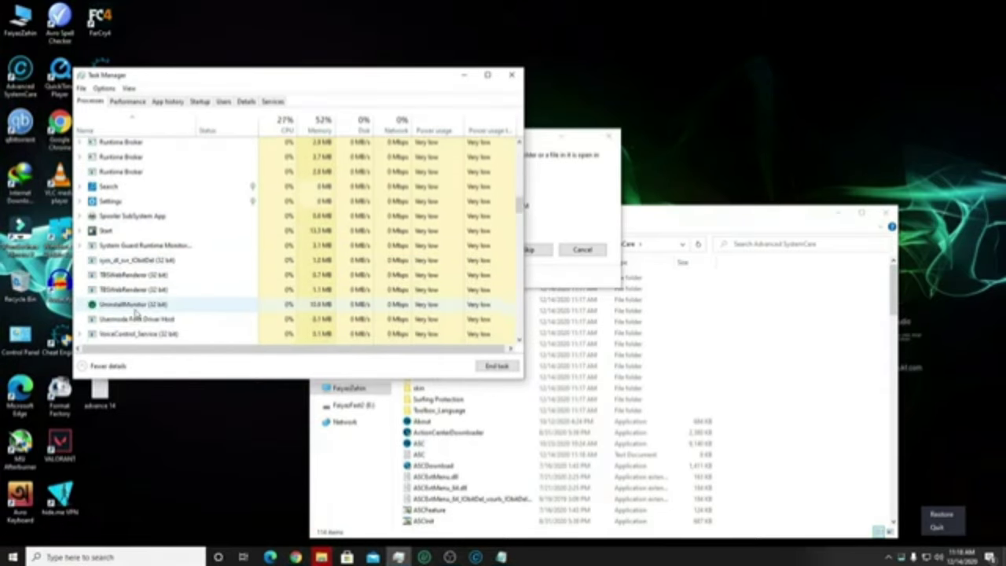
{"action": "scroll", "coordinate": [135, 312], "scroll_direction": "down", "scroll_amount": 3}
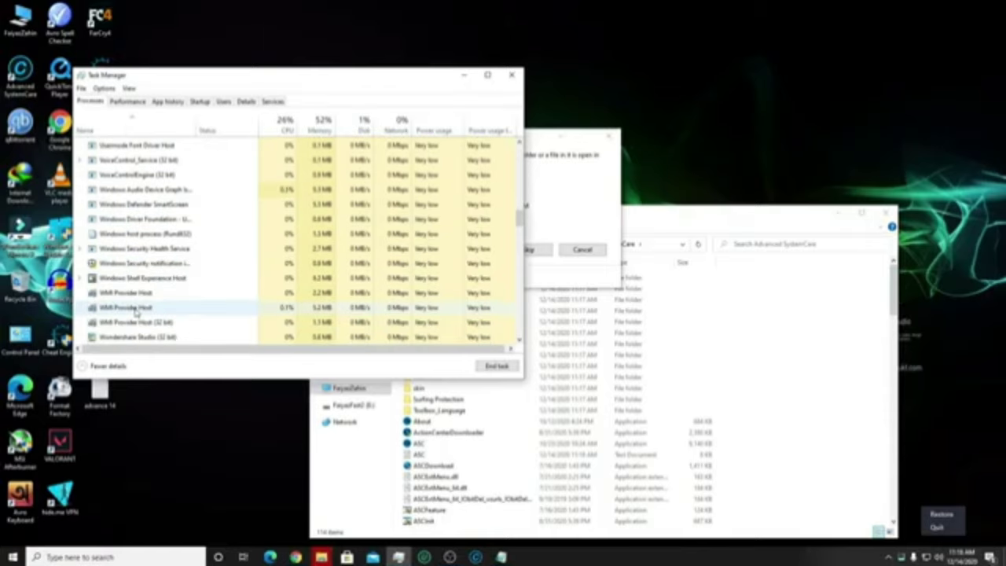
{"action": "left_click", "coordinate": [512, 77]}
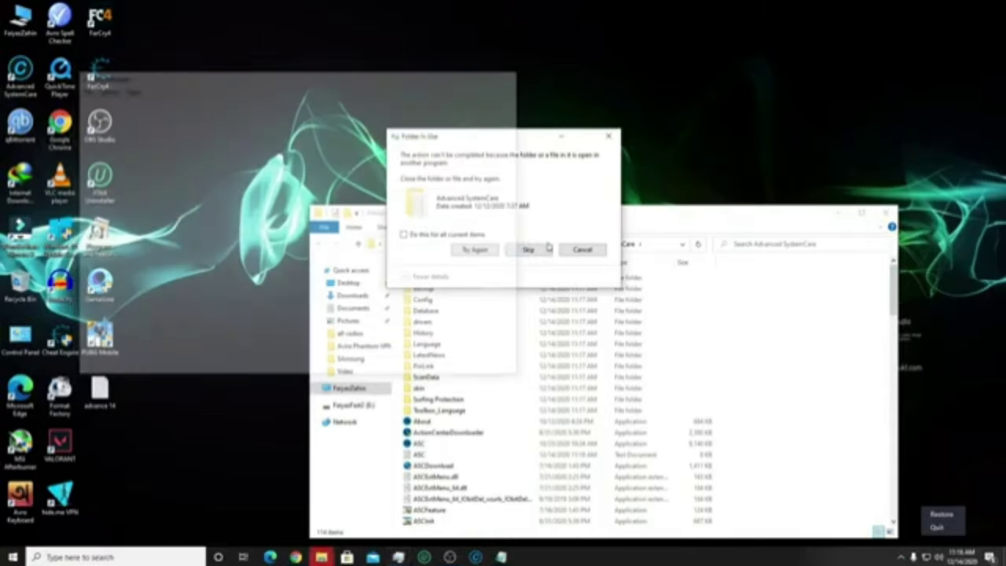
Retry the interrupted file copy into the Advanced SystemCare folder and close the folder window
{"action": "left_click", "coordinate": [479, 249]}
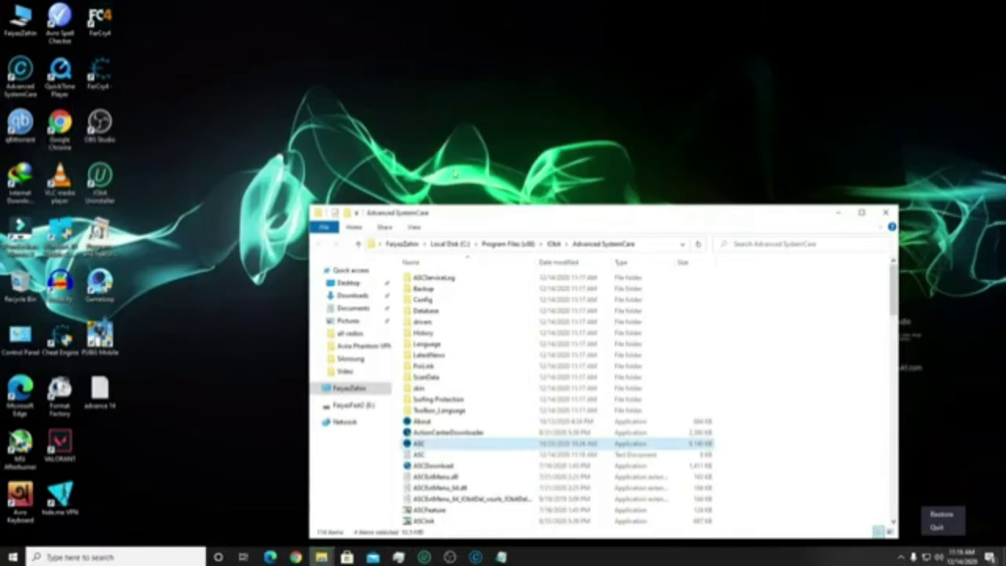
{"action": "left_click", "coordinate": [886, 213]}
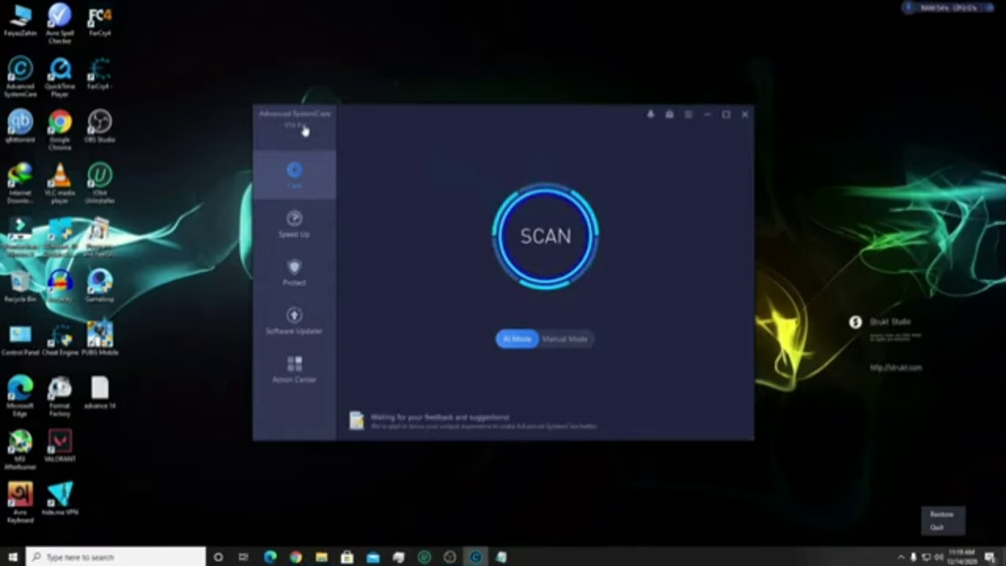
Open the program's general settings and turn off loading the Advanced SystemCare Service at Windows startup
{"action": "left_click", "coordinate": [688, 117]}
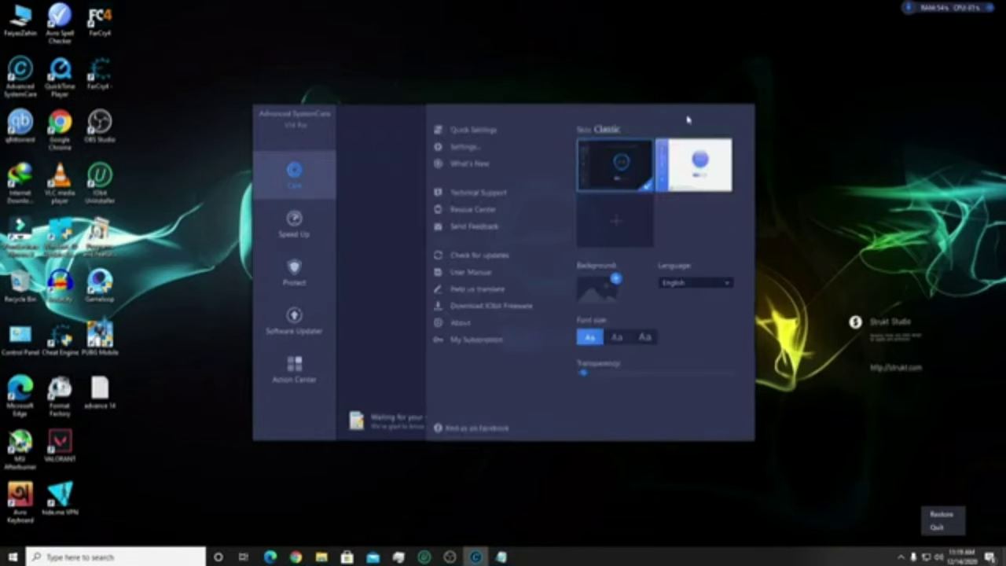
{"action": "left_click", "coordinate": [487, 153]}
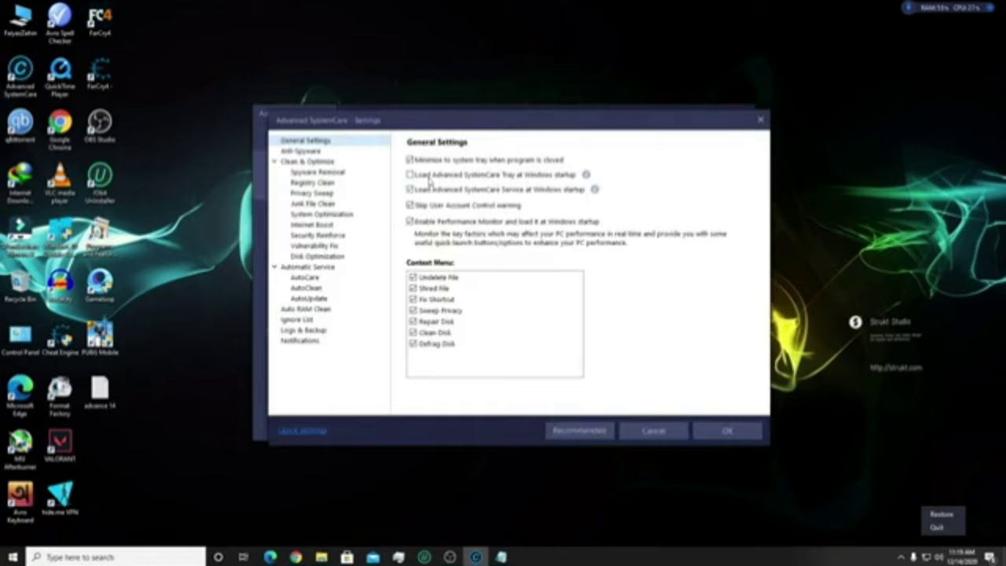
{"action": "left_click", "coordinate": [435, 190]}
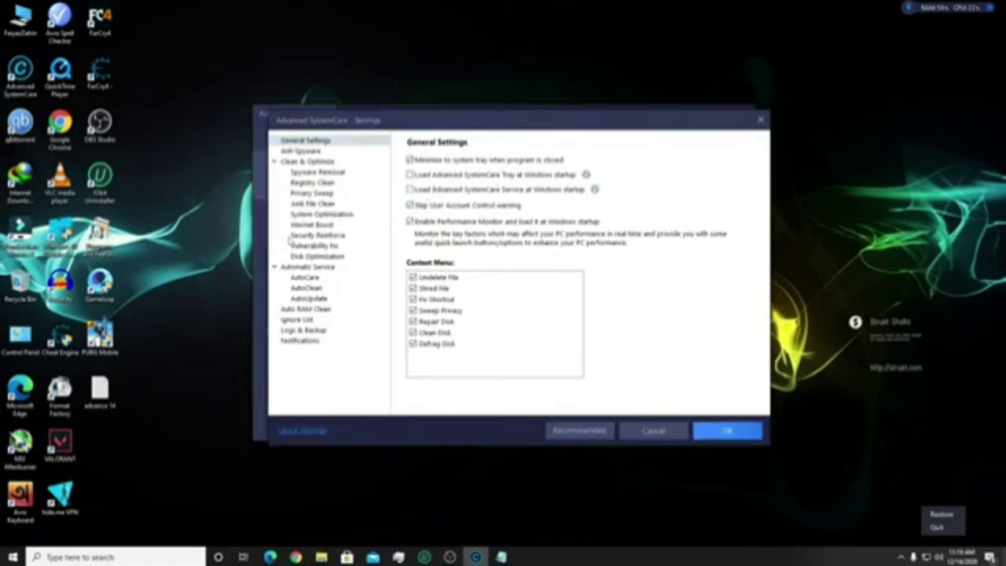
Review the AutoCare, AutoClean, AutoUpdate and Auto RAM Clean settings, and leave the settings without saving
{"action": "left_click", "coordinate": [314, 278]}
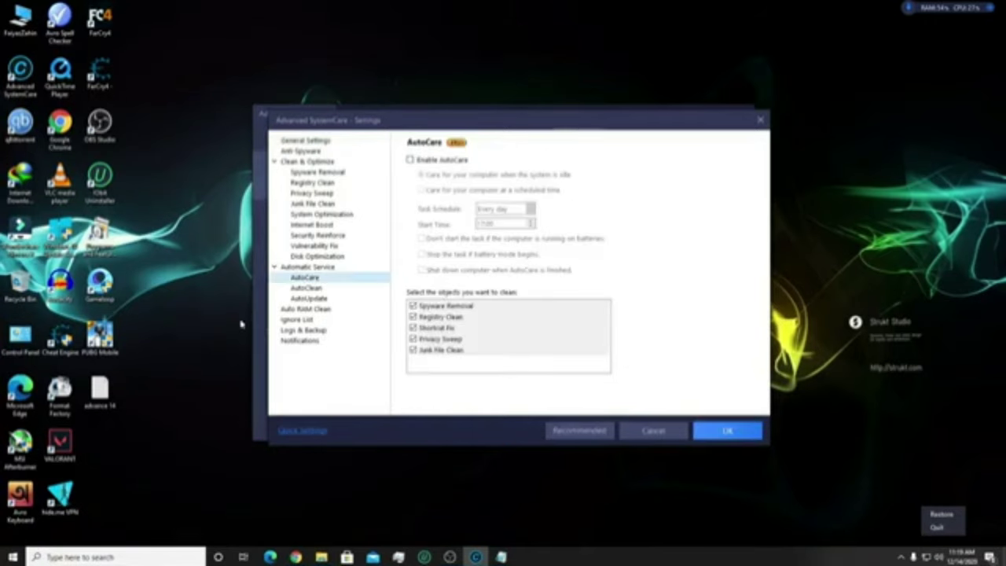
{"action": "left_click", "coordinate": [312, 289]}
{"action": "left_click", "coordinate": [311, 299]}
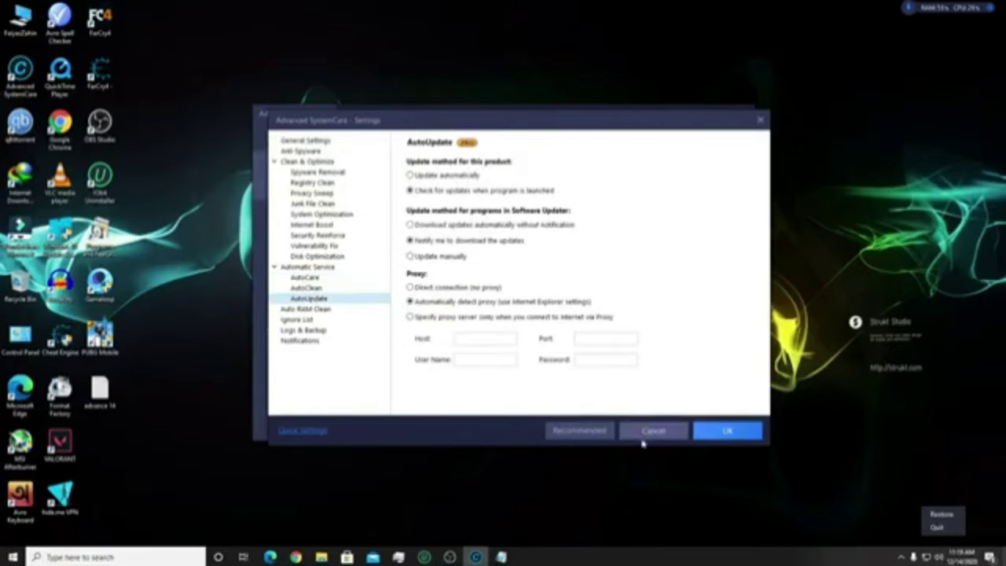
{"action": "left_click", "coordinate": [305, 310]}
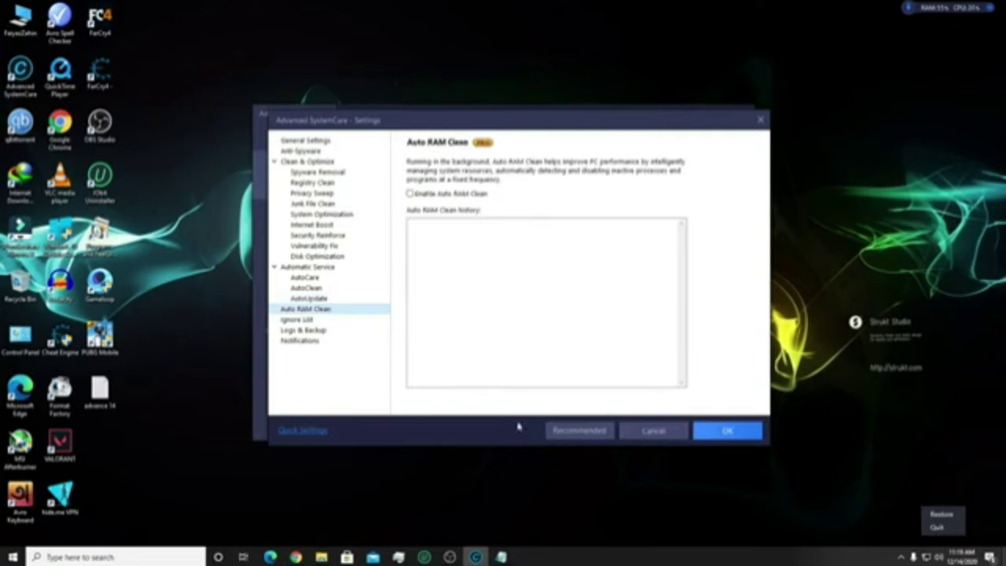
{"action": "left_click", "coordinate": [646, 436]}
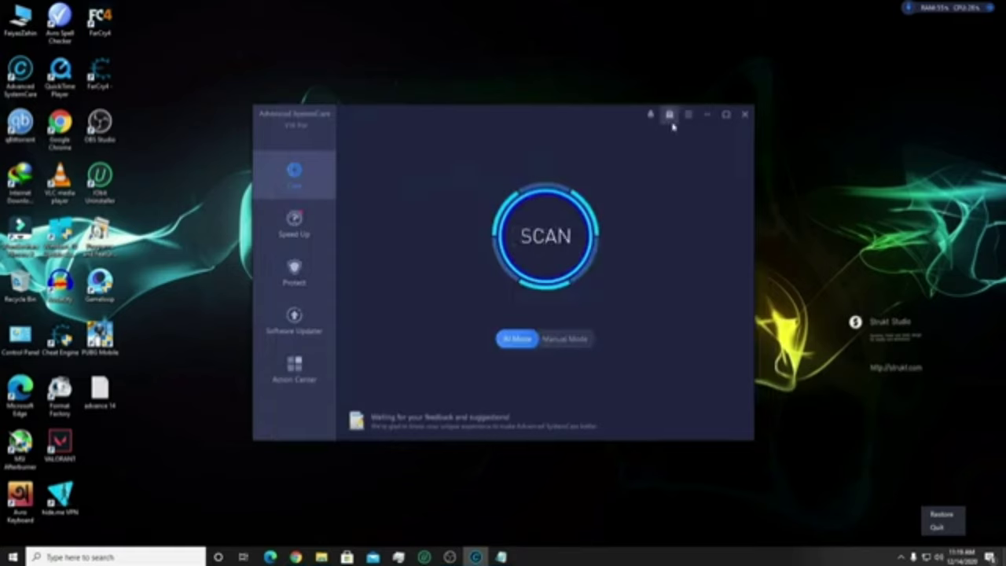
Launch Smart RAM from the toolbox, check its available options and confirm the settings dialog
{"action": "left_click", "coordinate": [668, 115]}
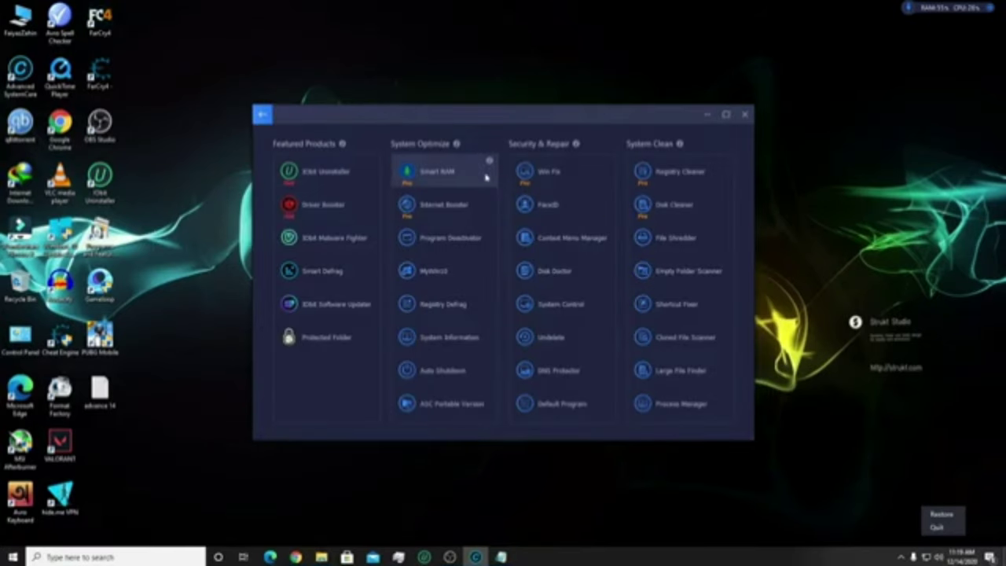
{"action": "left_click", "coordinate": [442, 173]}
{"action": "left_click", "coordinate": [567, 312]}
{"action": "left_click", "coordinate": [442, 178]}
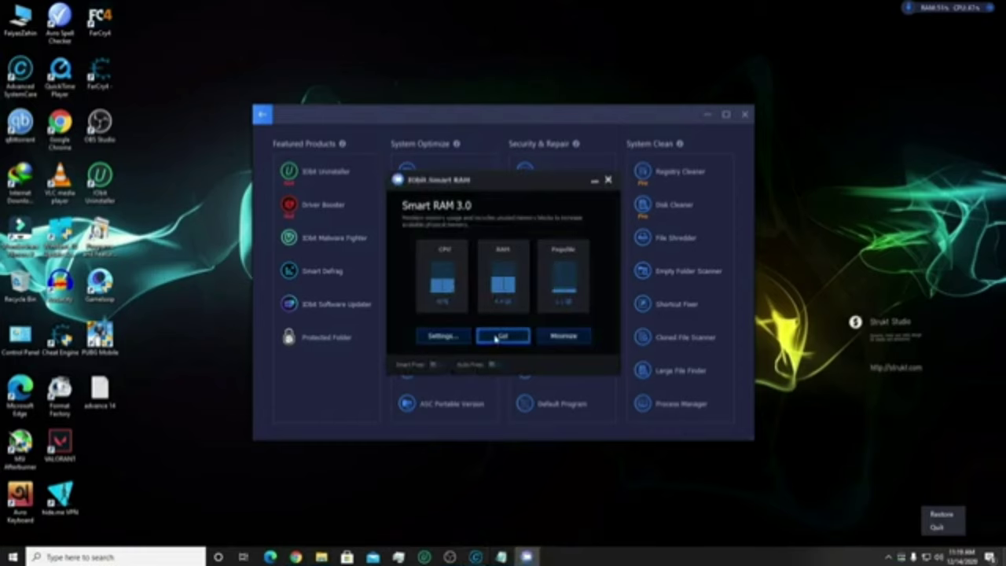
{"action": "left_click", "coordinate": [445, 338]}
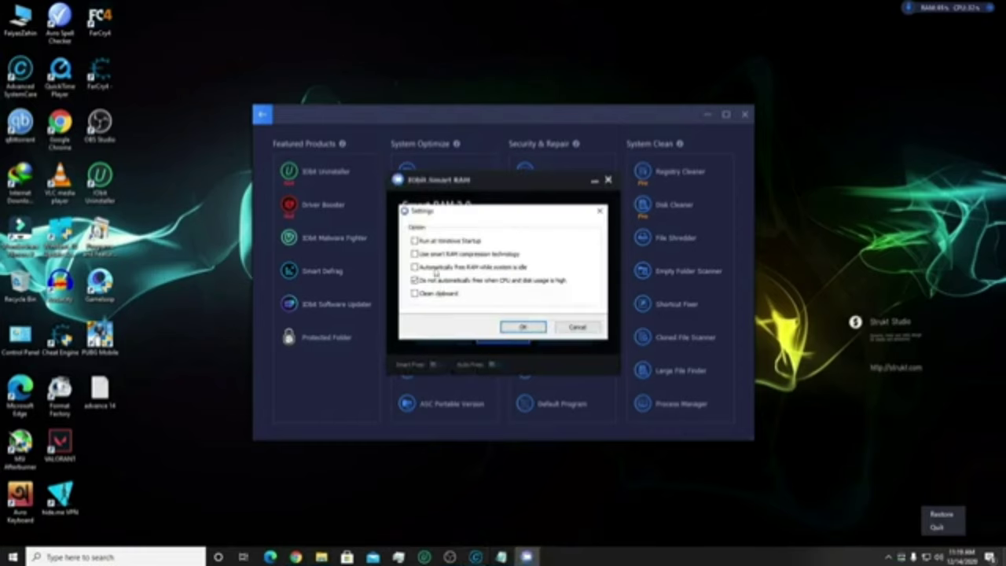
{"action": "left_click", "coordinate": [507, 327]}
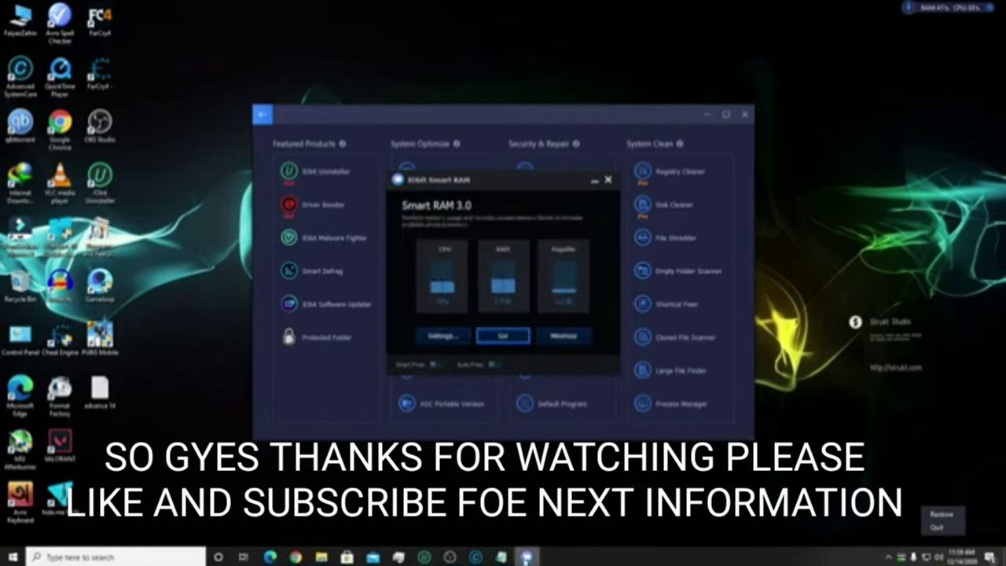
Minimize Smart RAM and close the Advanced SystemCare toolbox and main window
{"action": "right_click", "coordinate": [524, 556]}
{"action": "left_click", "coordinate": [532, 313]}
{"action": "left_click", "coordinate": [553, 337]}
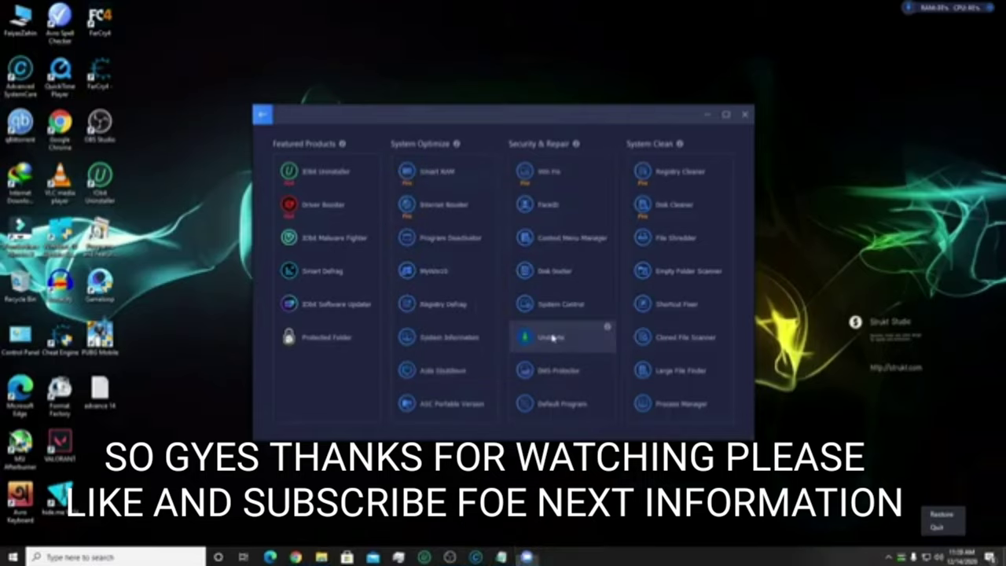
{"action": "left_click", "coordinate": [744, 115]}
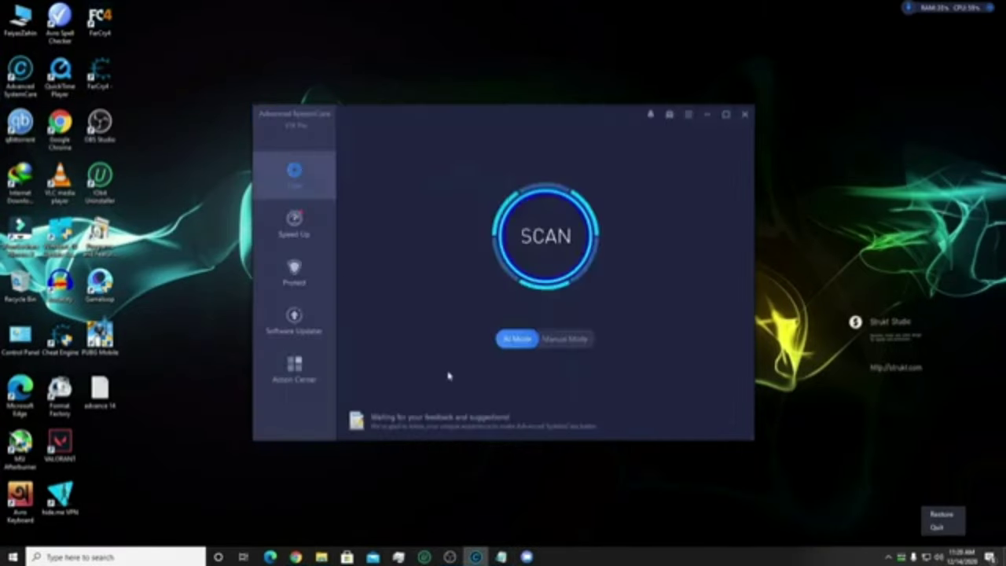
{"action": "left_click", "coordinate": [745, 115]}
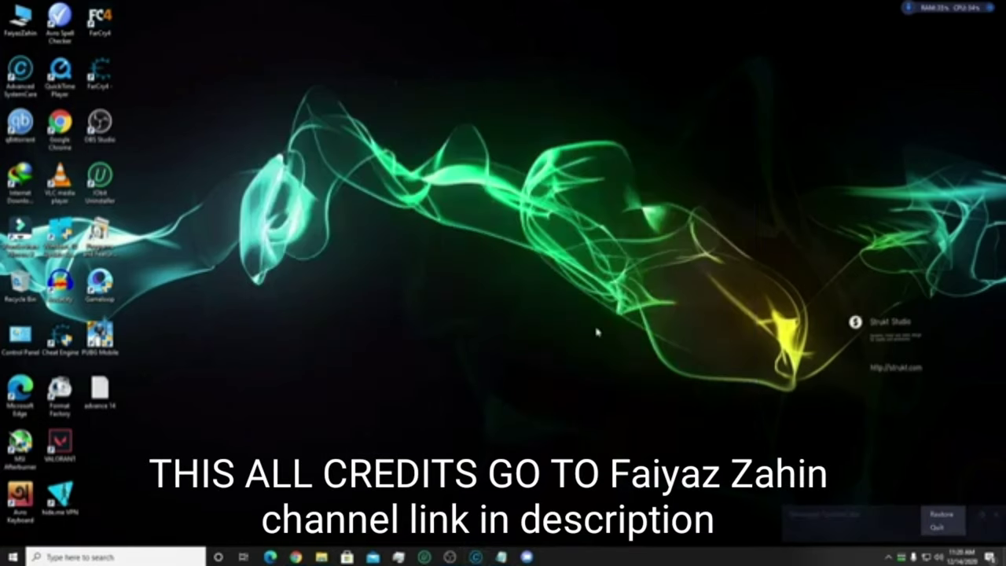